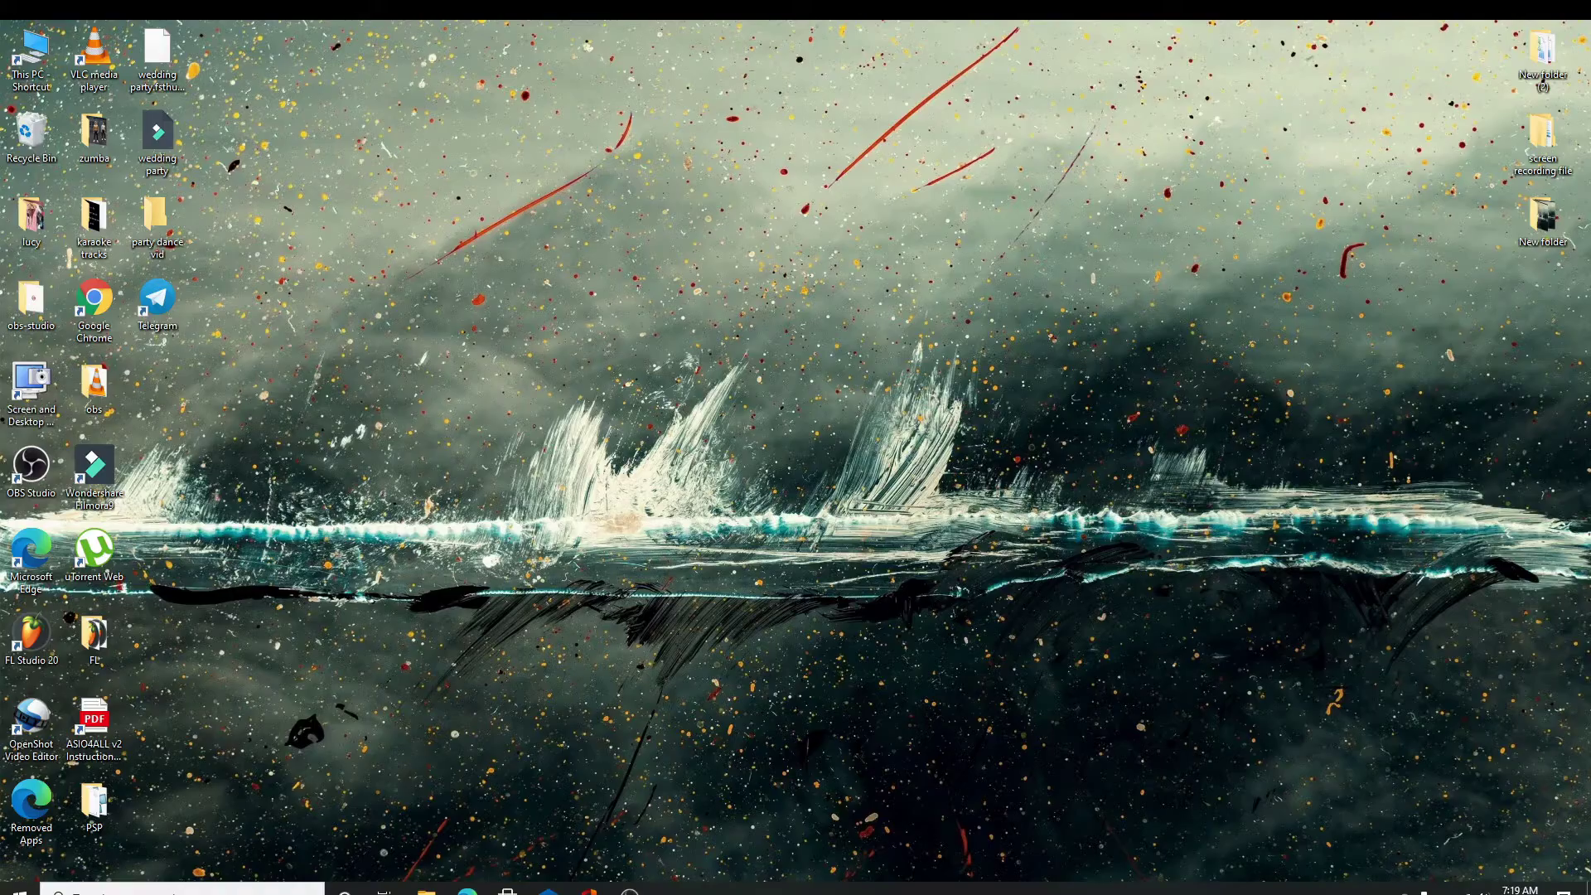
Step: Search Edge for 'google account login' and open the 'Sign in - Google Accounts' result
left_click(467, 894)
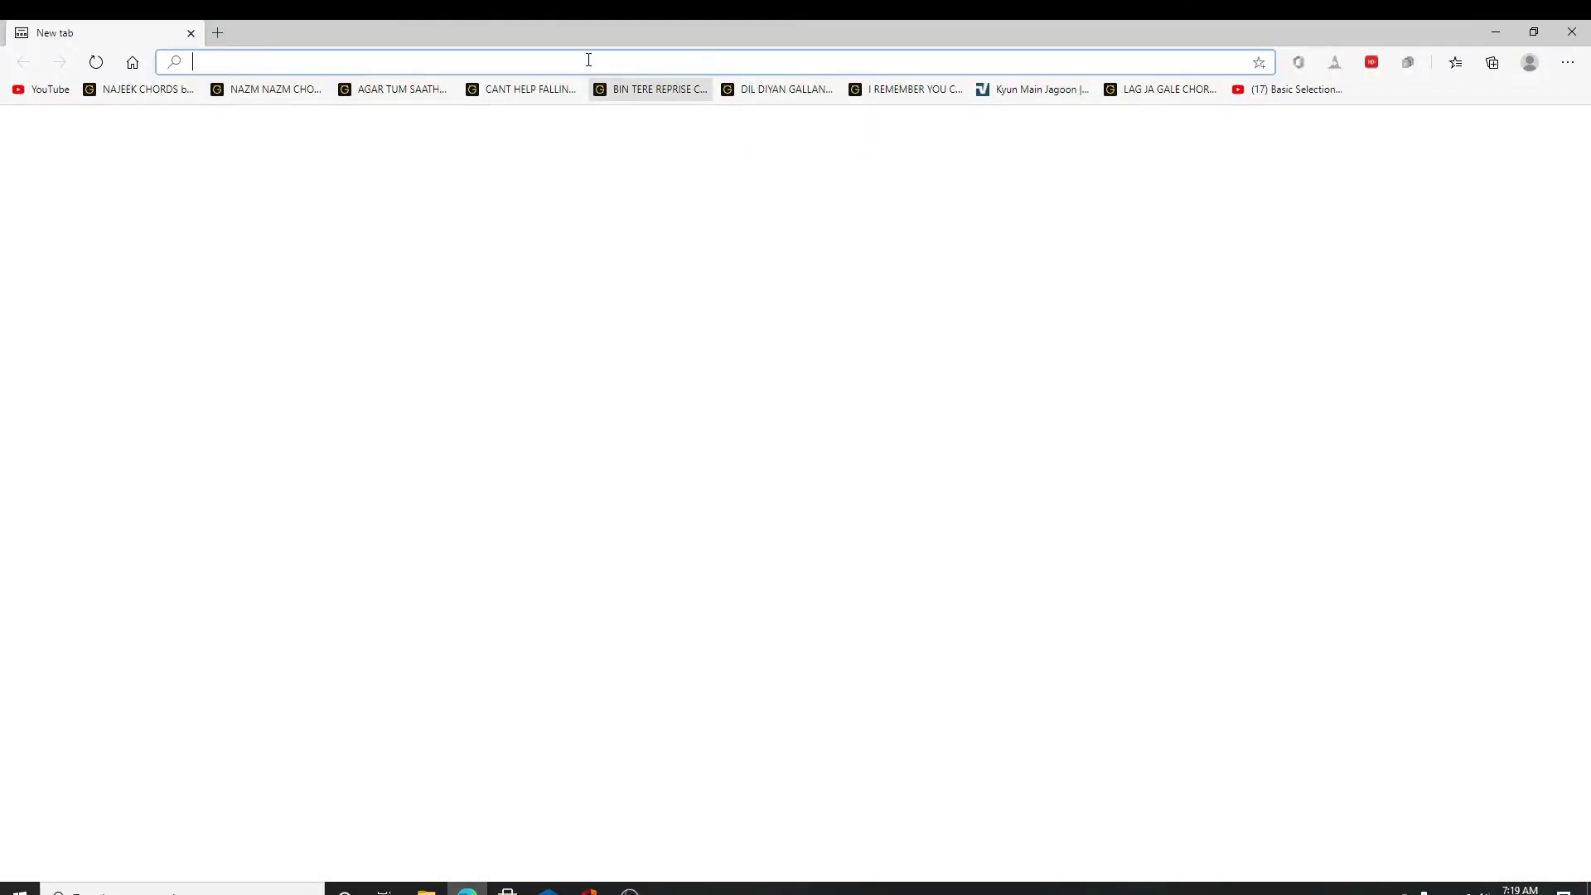
type("go")
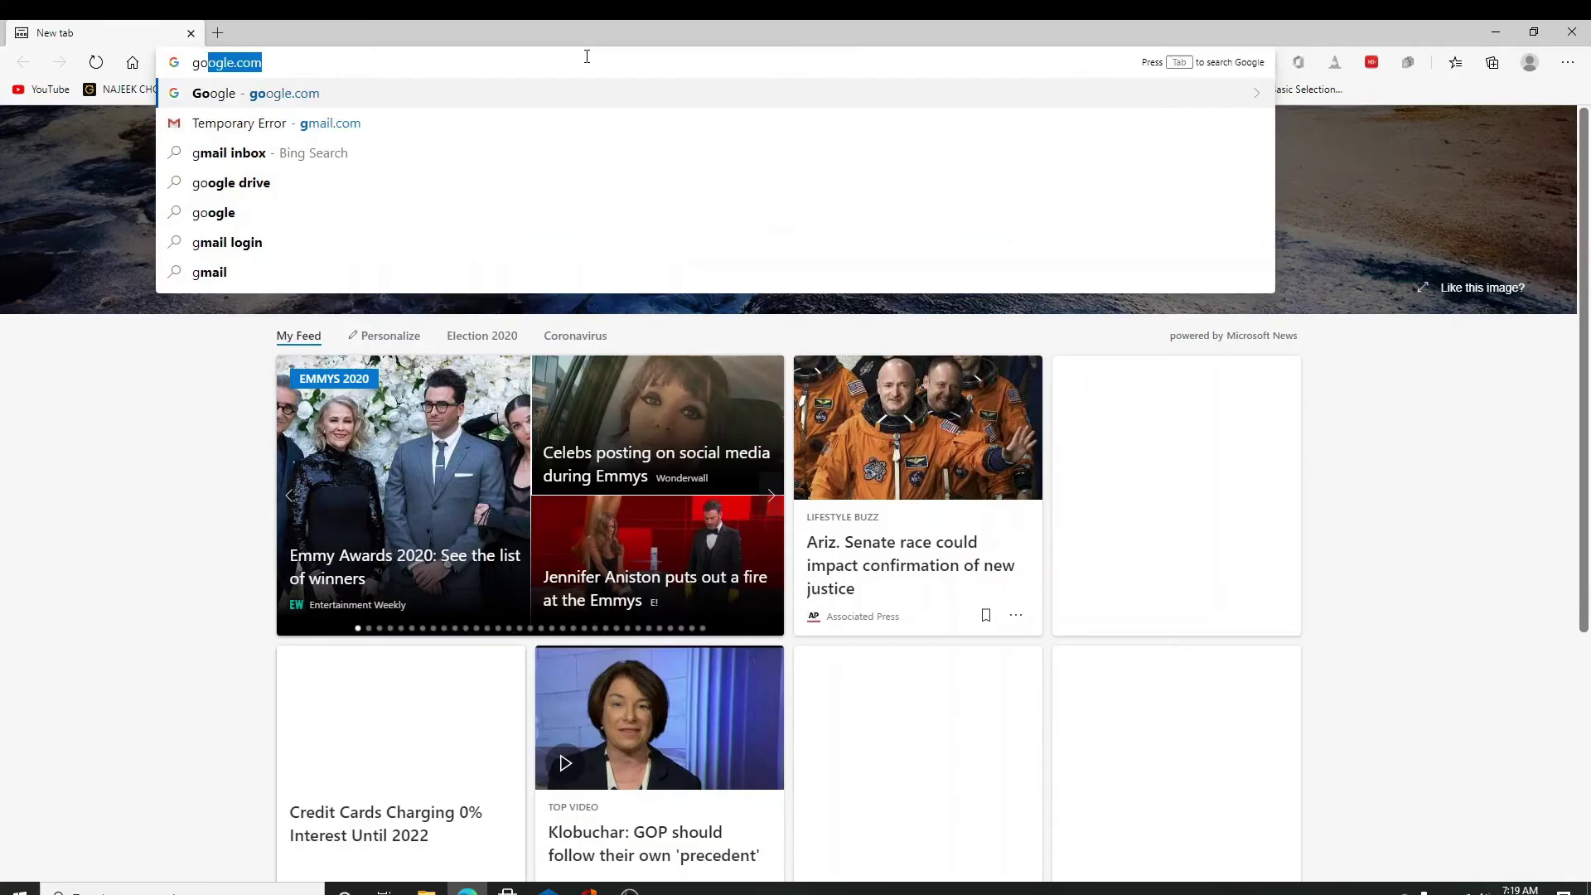
type("ogle account login")
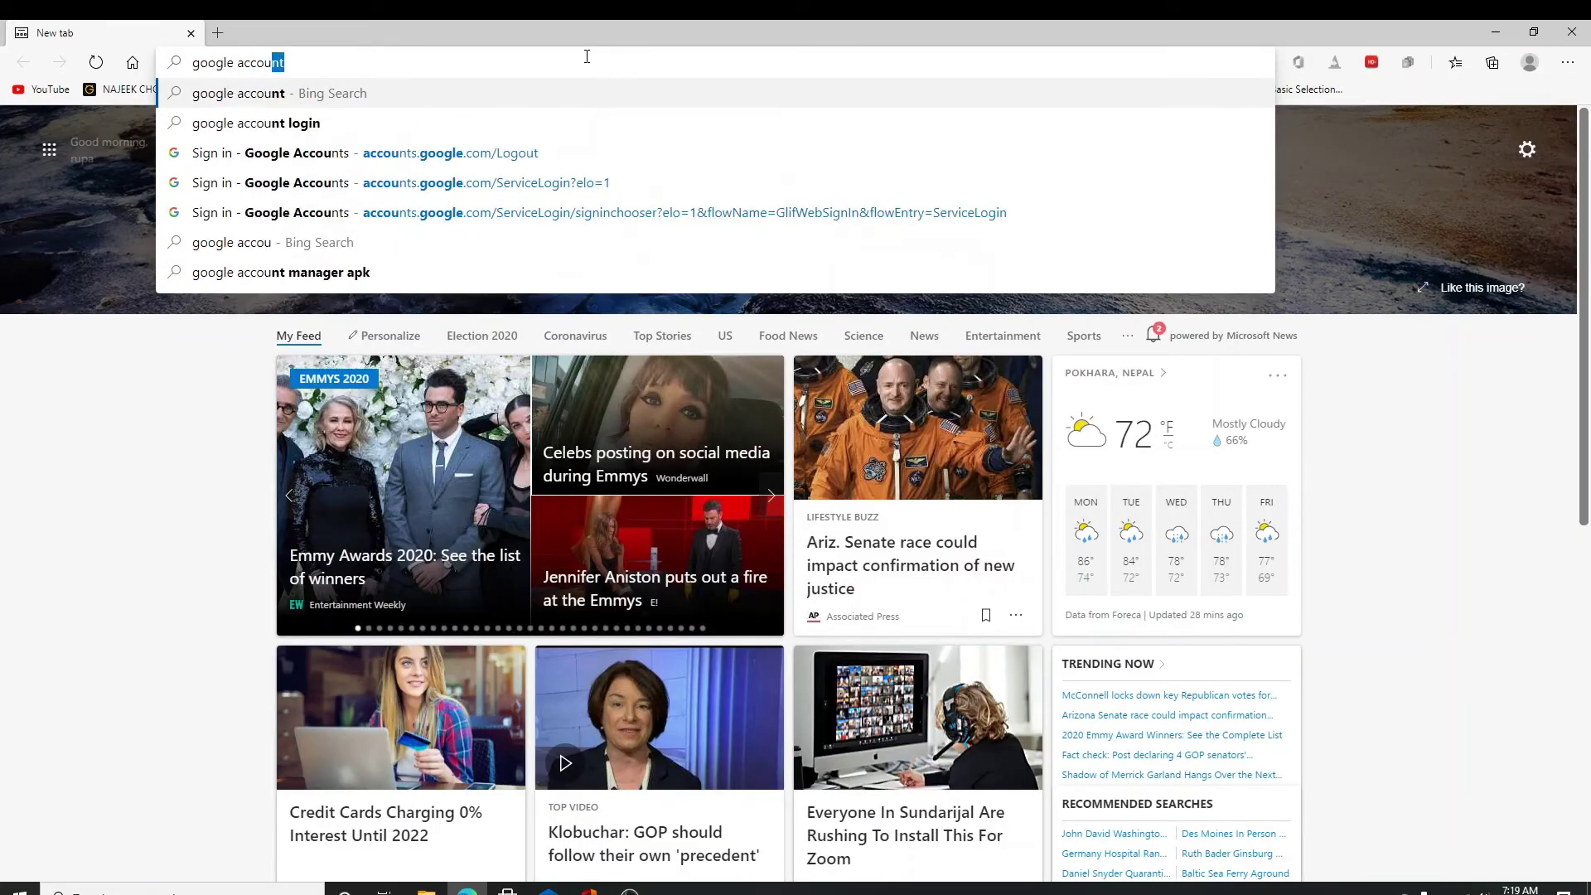
key("Return")
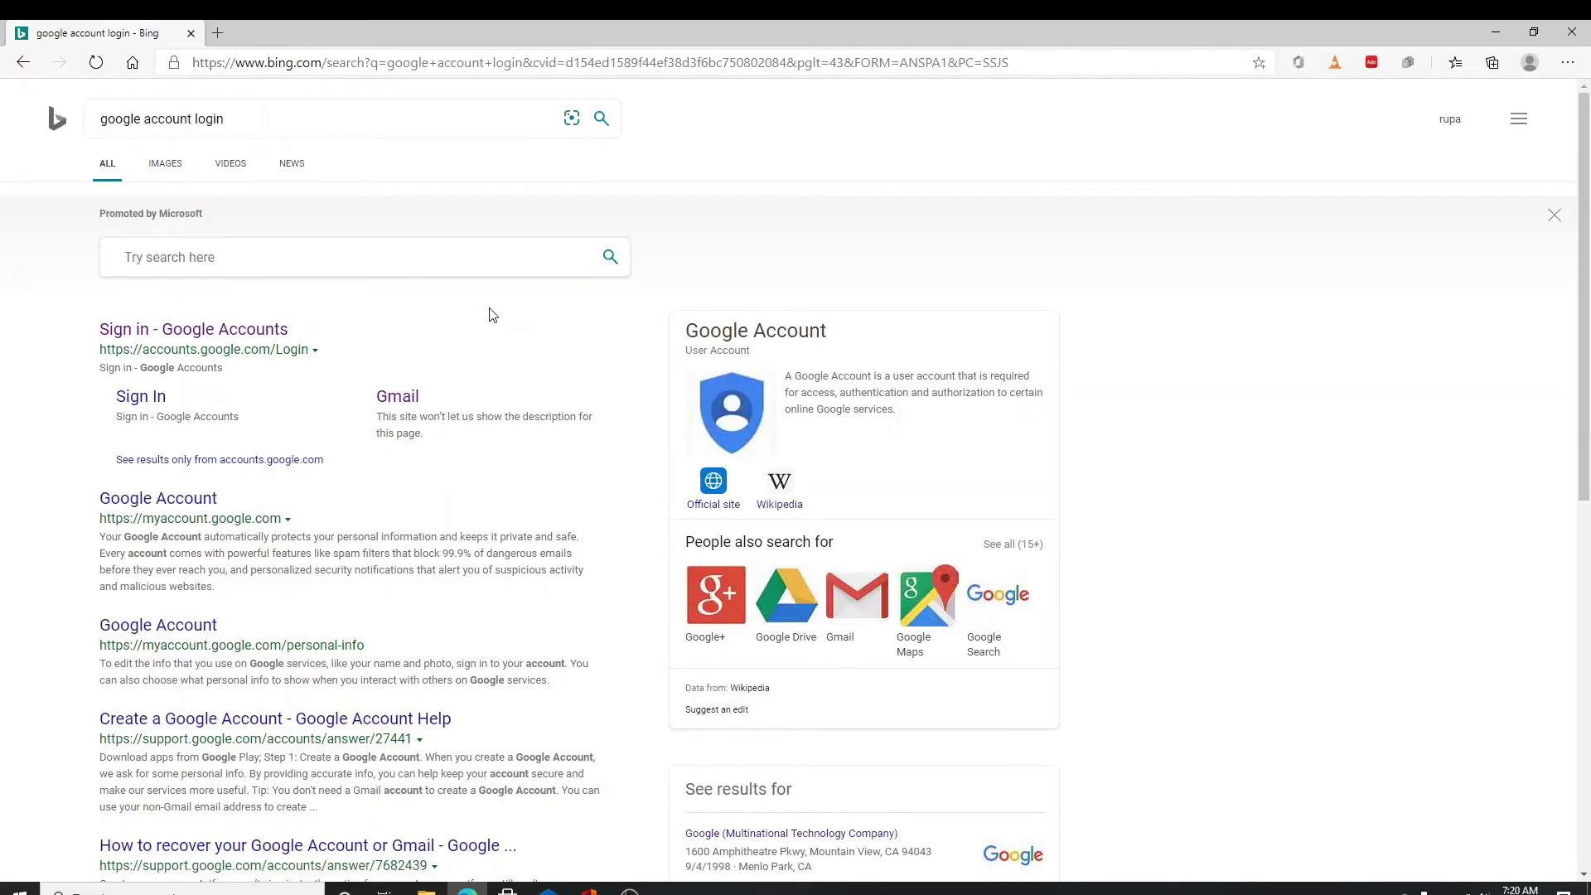
left_click(204, 330)
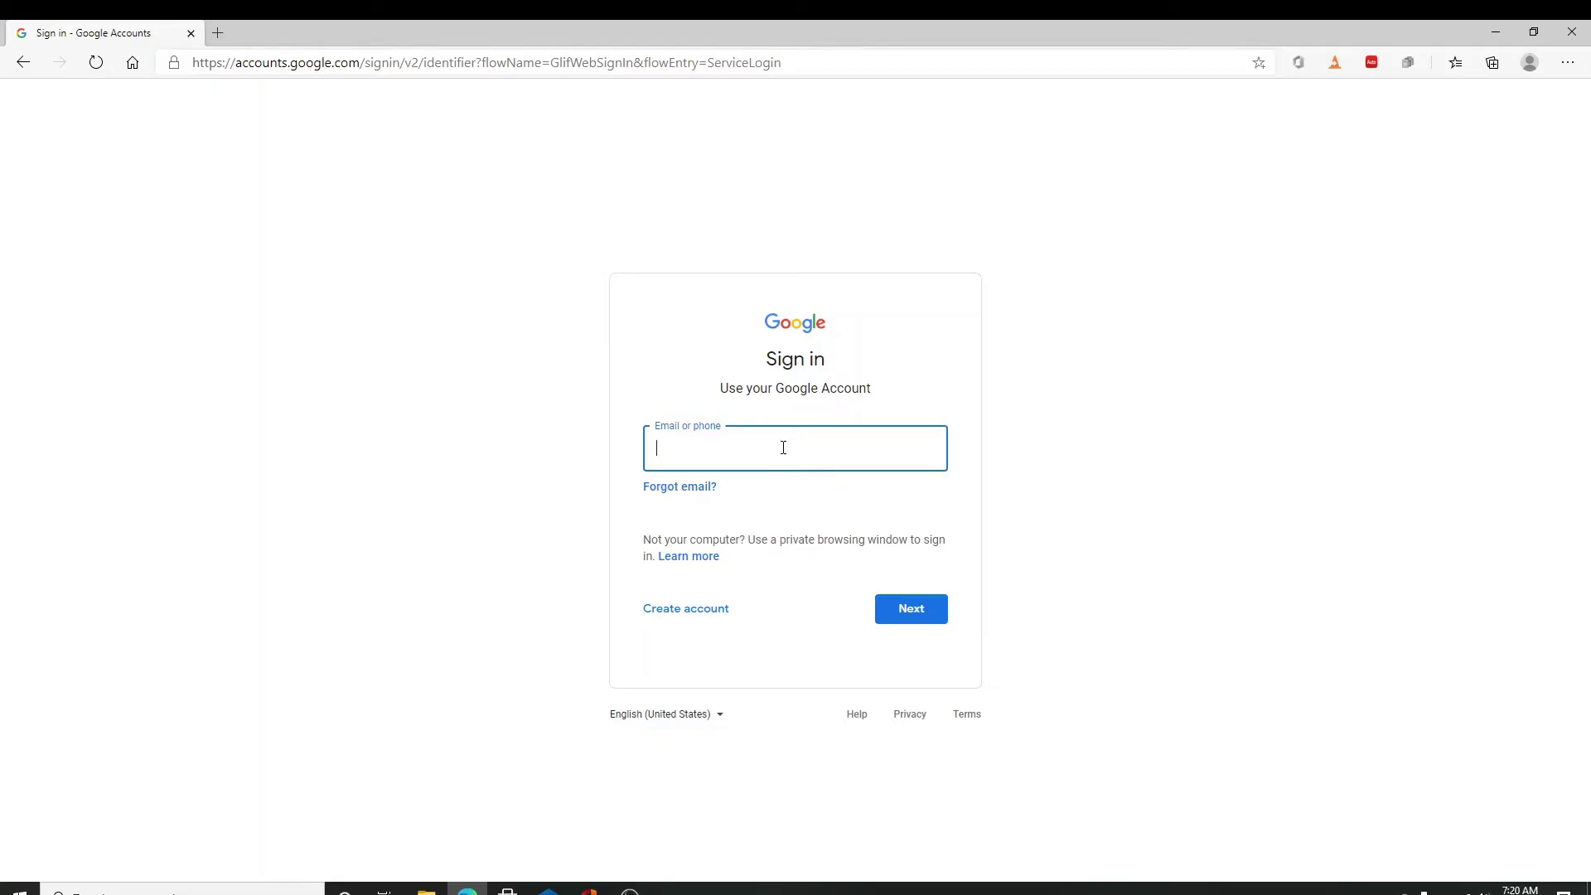
Step: Sign in with the pasted email and password, then dismiss the Google apps panel
key("ctrl+v")
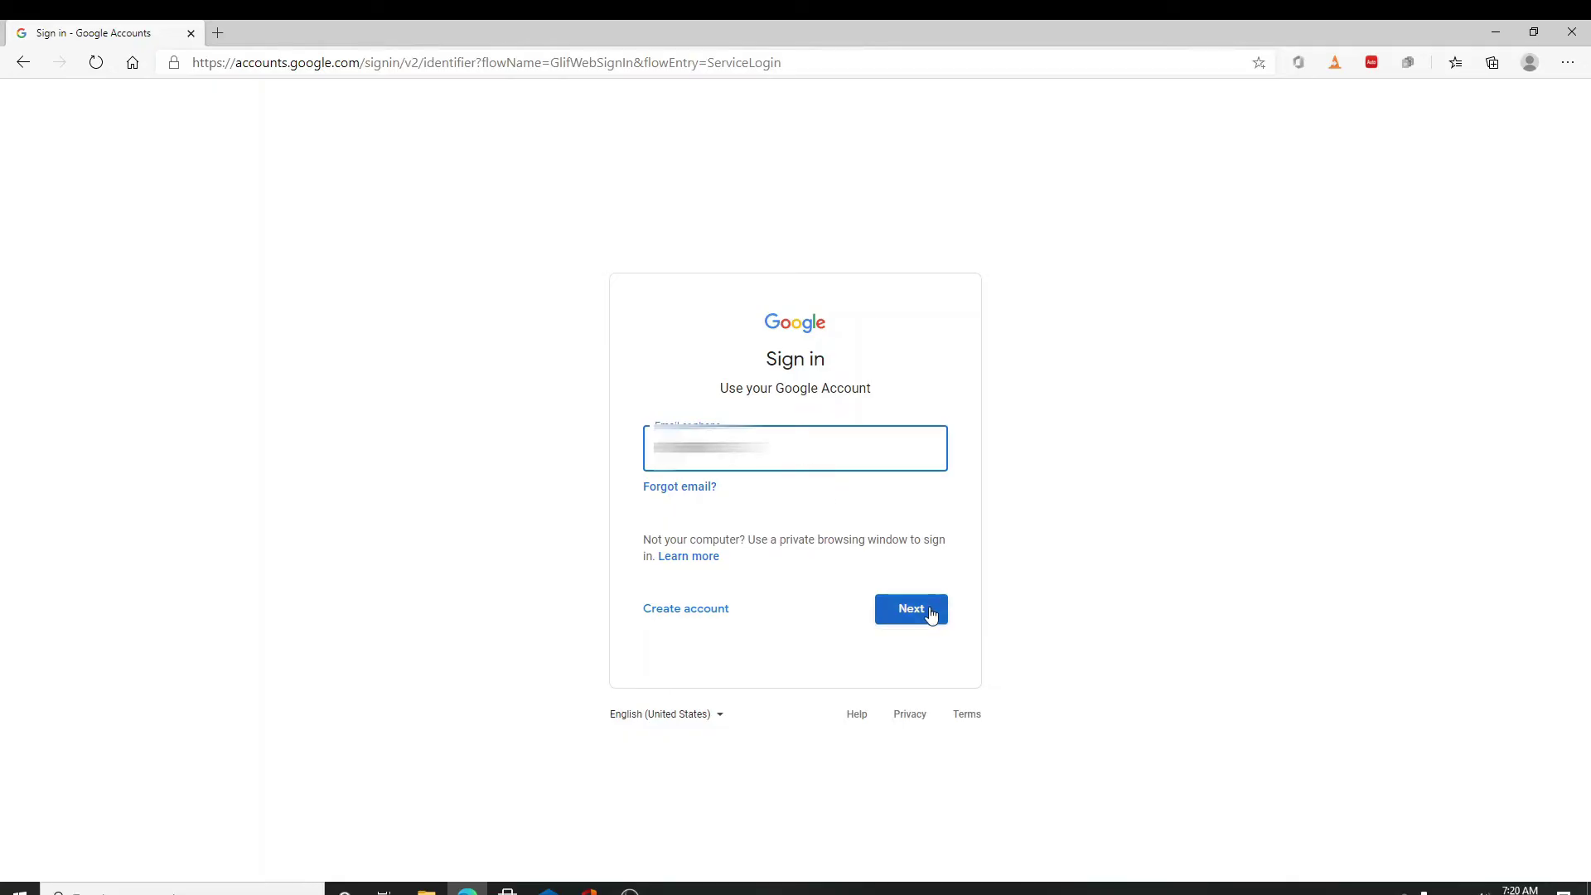
left_click(930, 616)
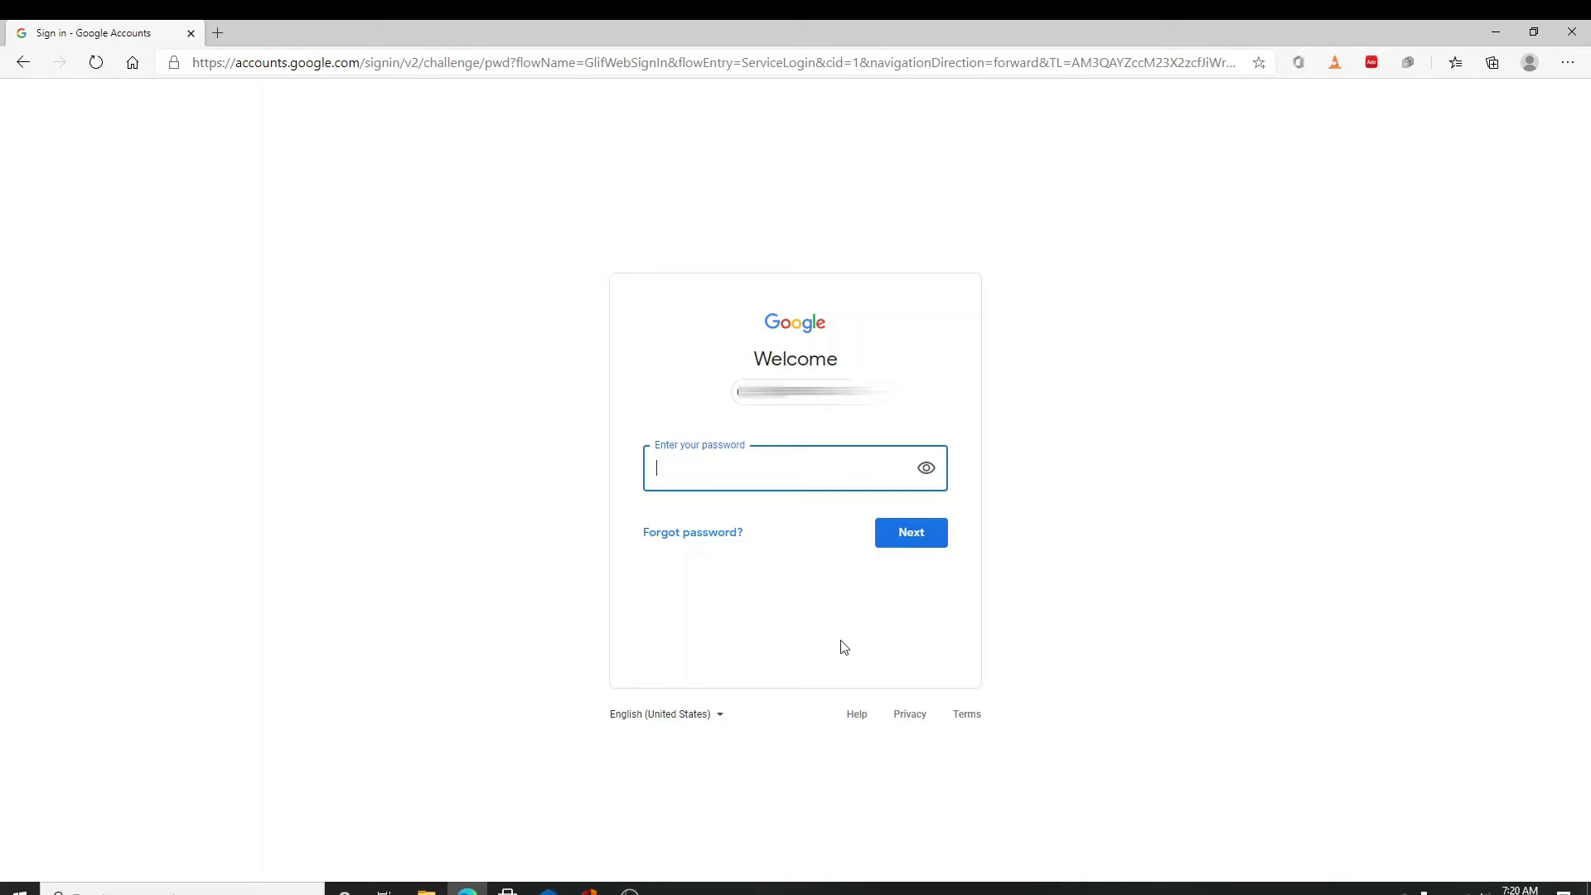
key("ctrl+v")
left_click(909, 536)
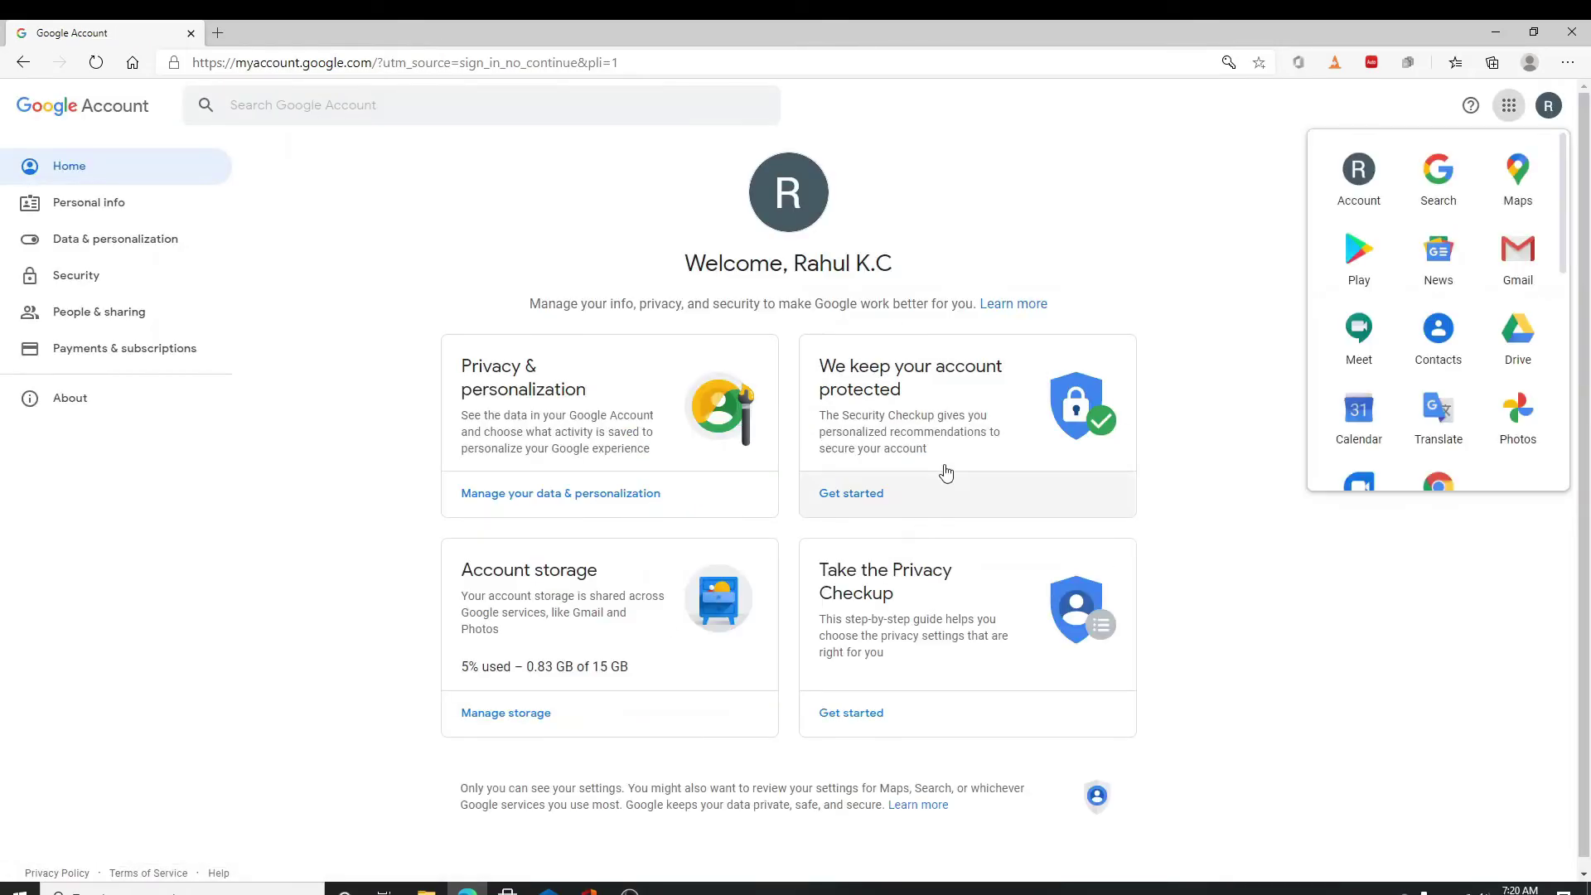
left_click(1277, 581)
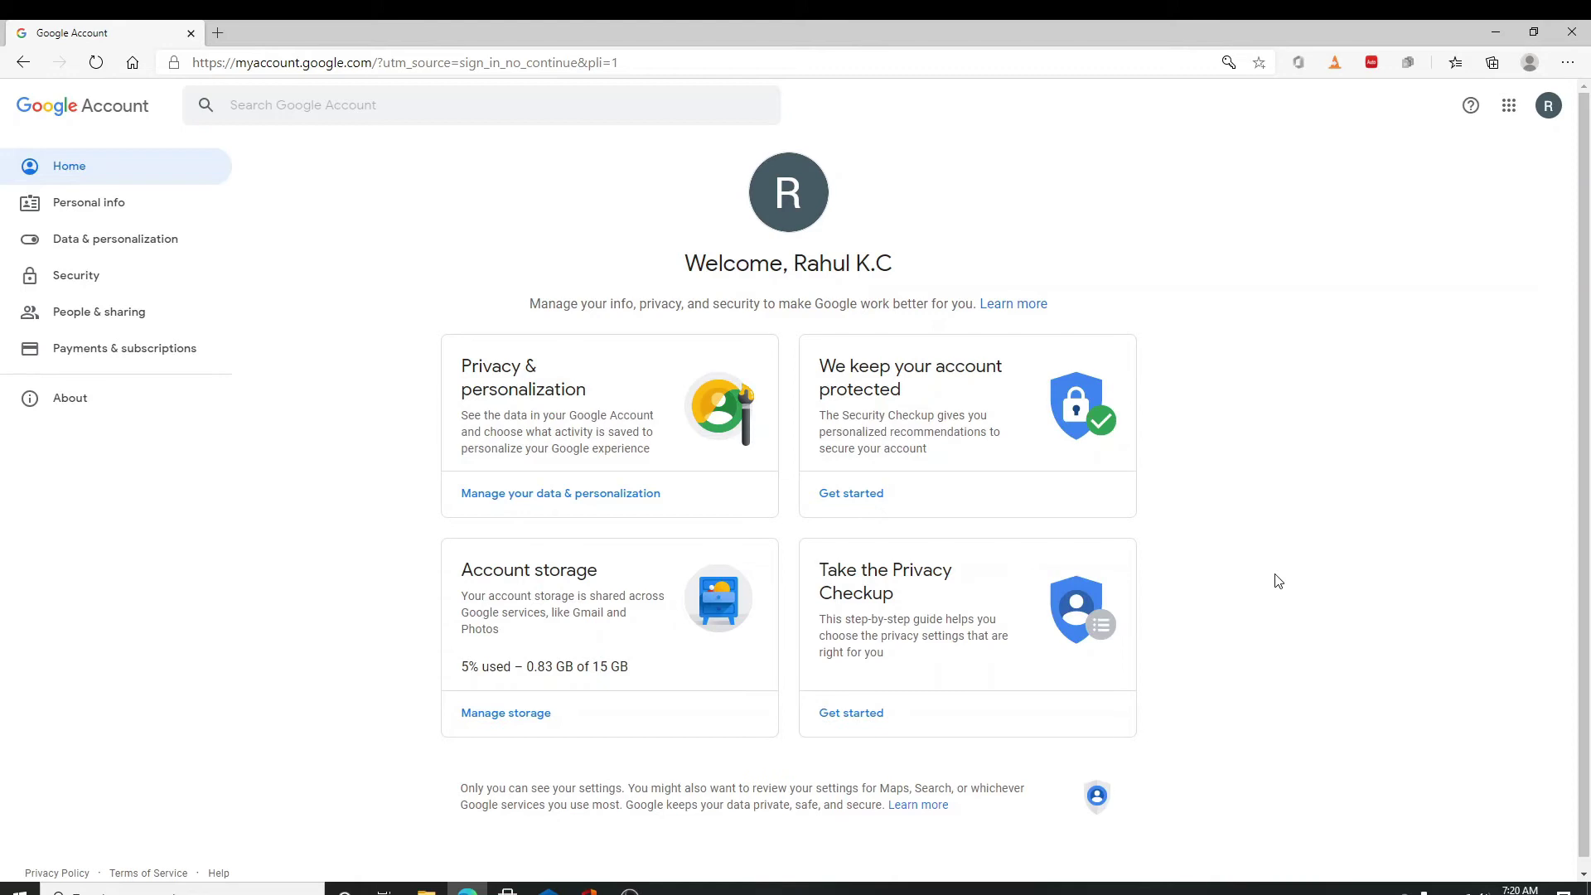
Step: Minimize the Edge window to reveal the Windows desktop
left_click(1496, 33)
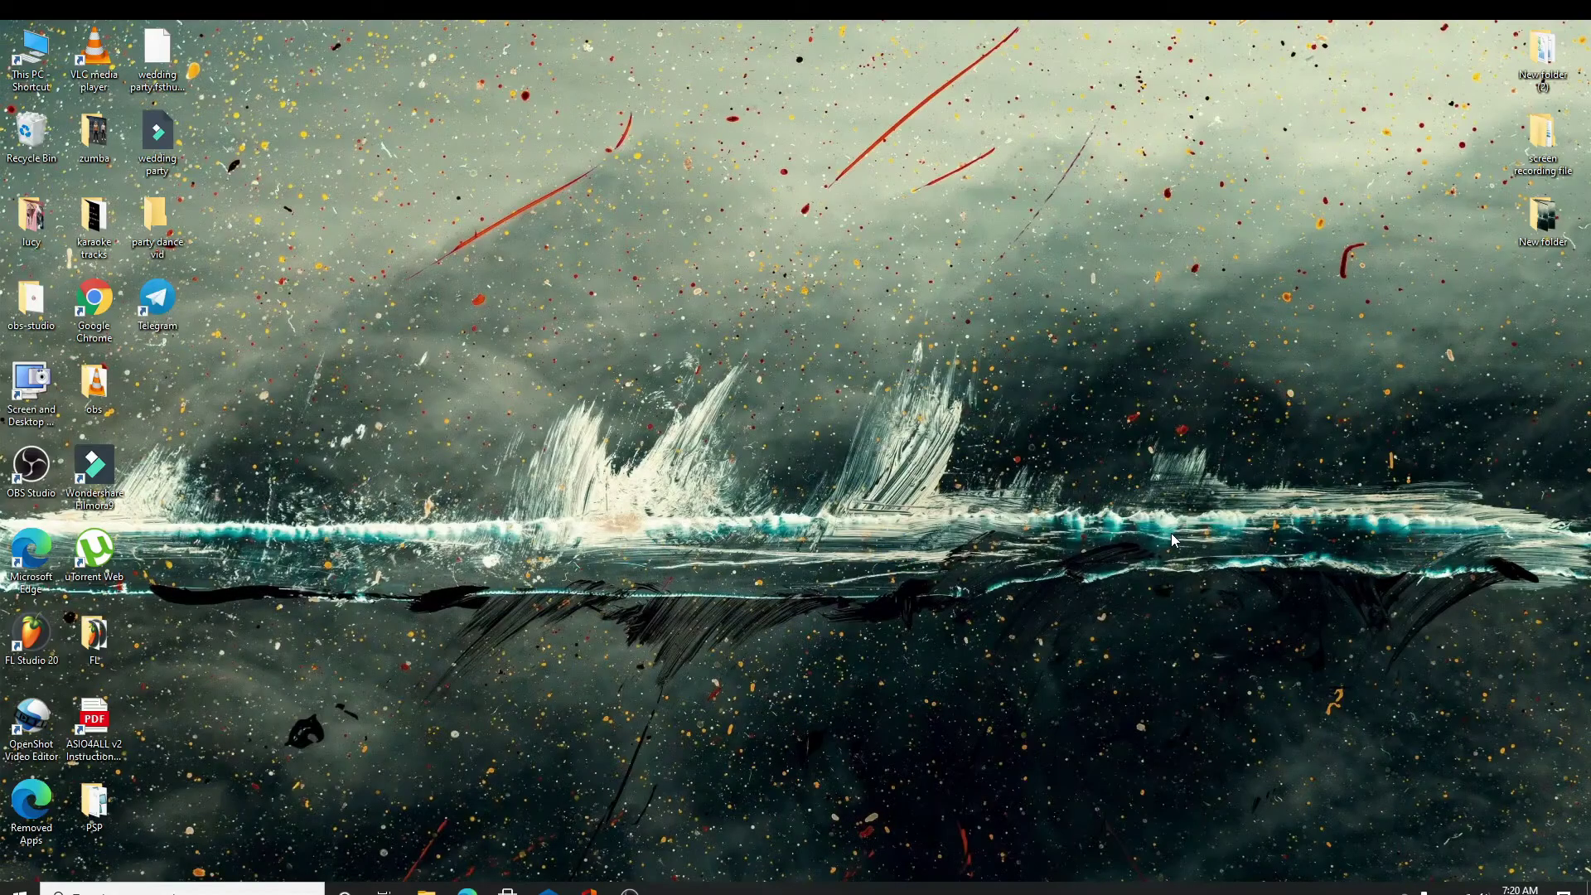